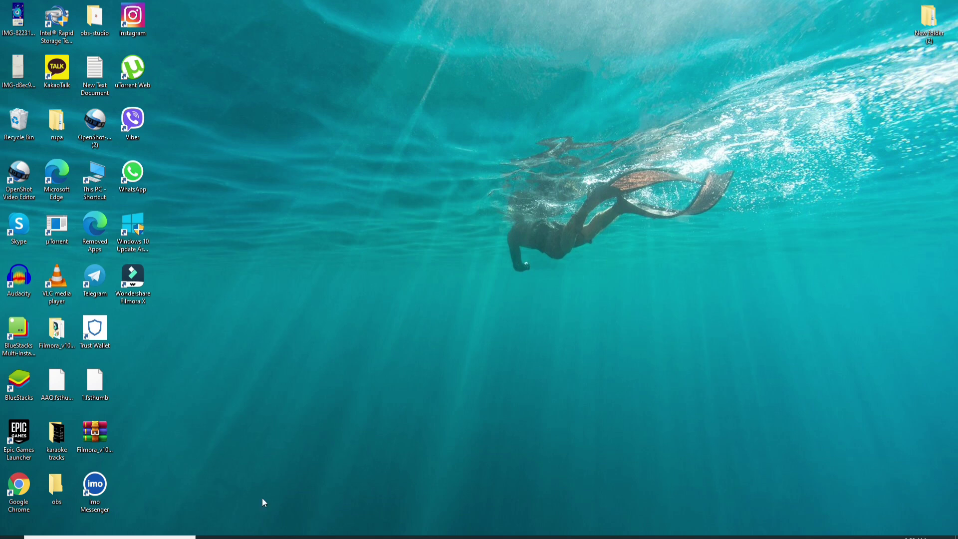
- Launch Microsoft Edge and load bitcoinwallet.com from the address bar
click(258, 536)
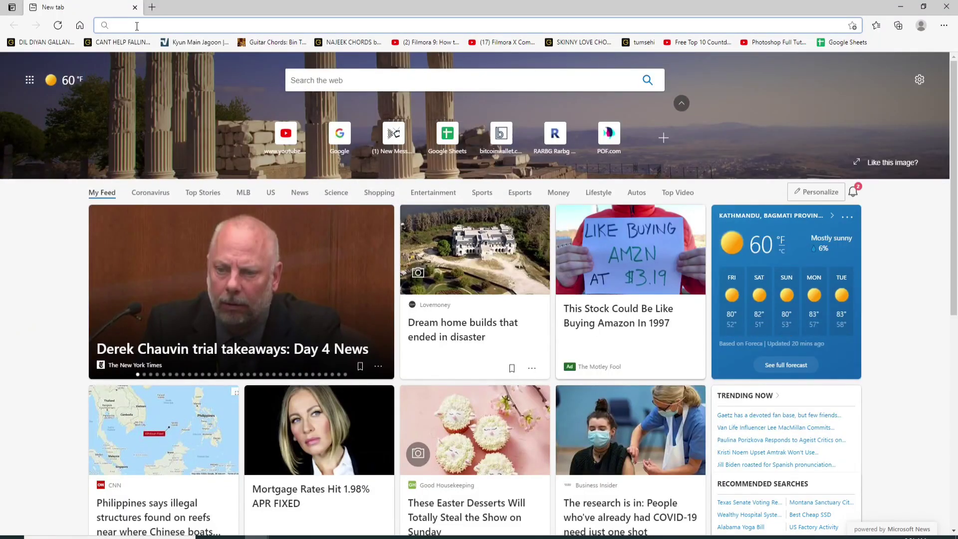
click(136, 26)
text(bitcoinwallet.com)
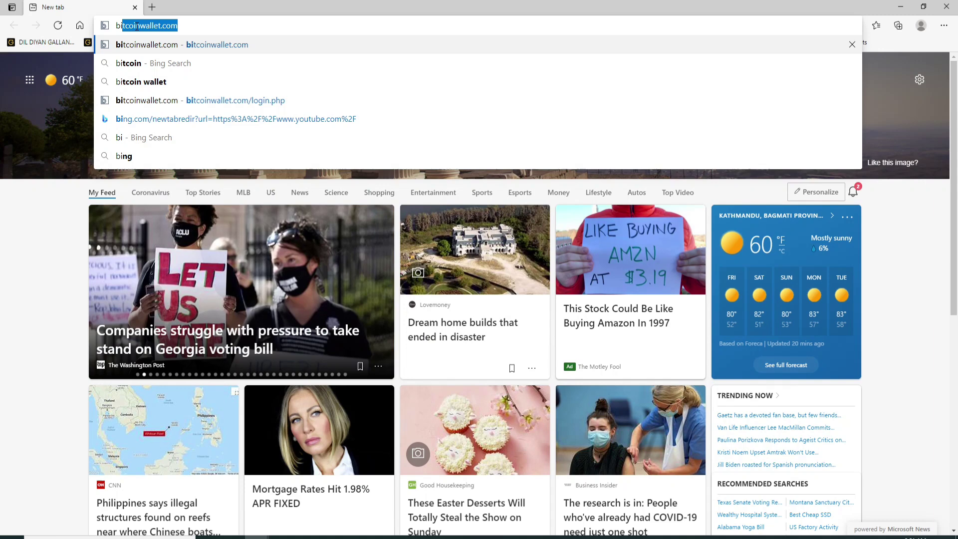
key(Return)
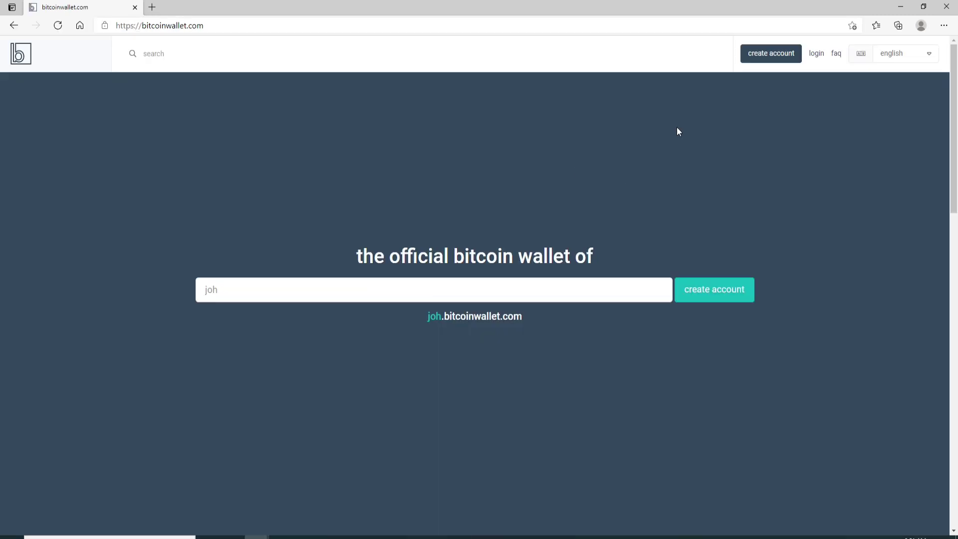
- Open the bitcoinwallet.com login page from the top-right login link
click(815, 53)
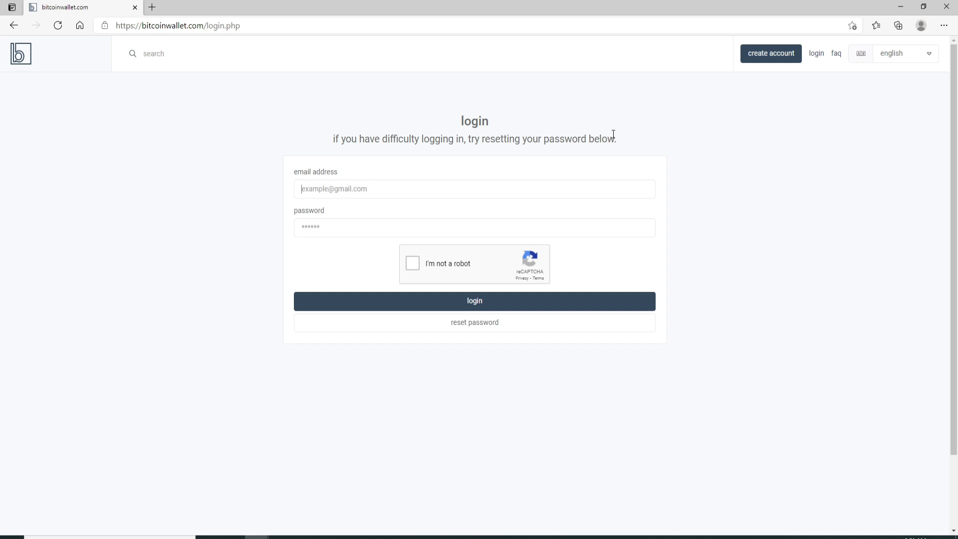
- Submit a password reset for the account email after passing the crosswalk image captcha
click(466, 327)
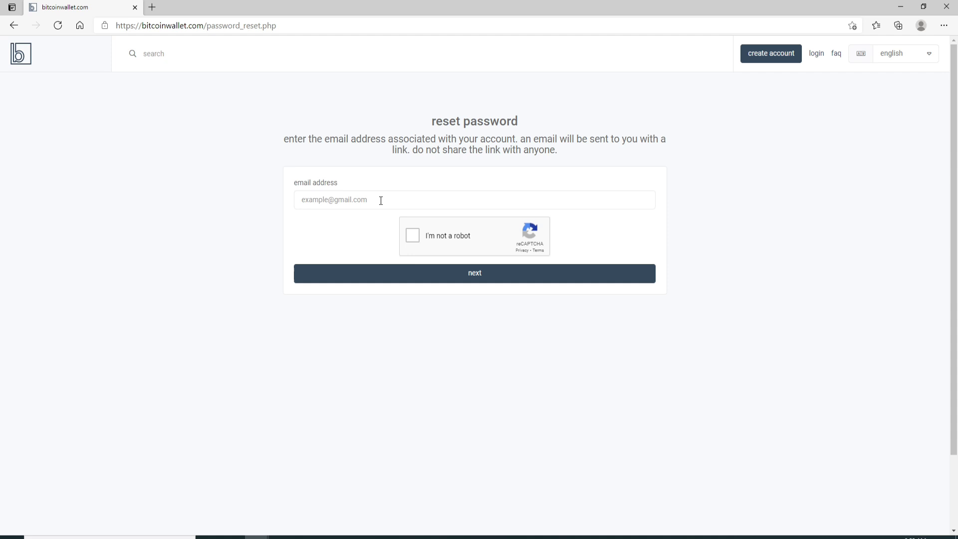
click(380, 199)
click(412, 236)
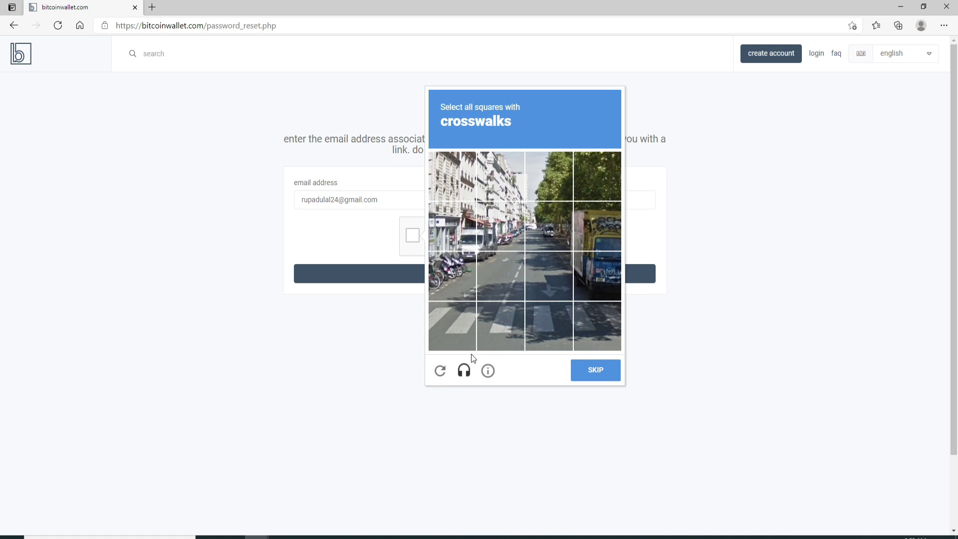
click(457, 330)
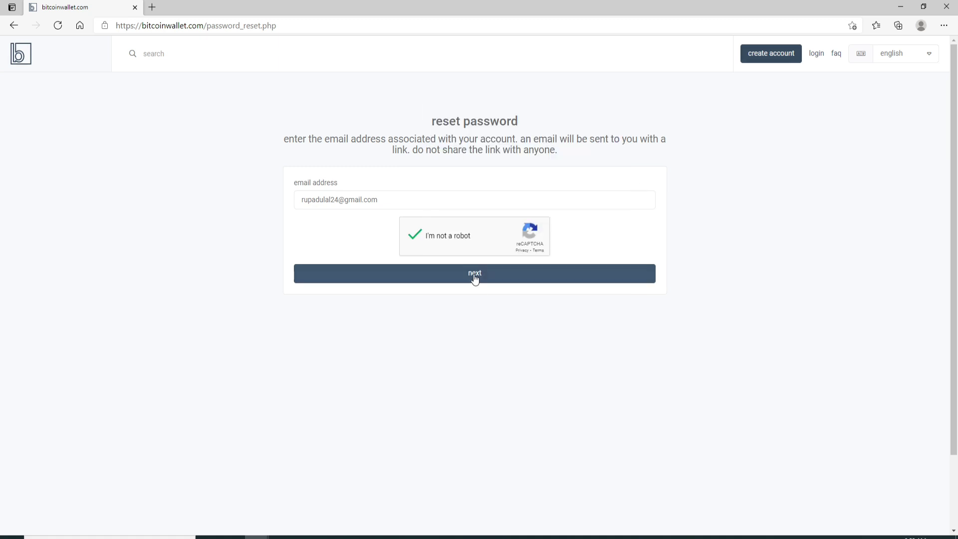
click(475, 275)
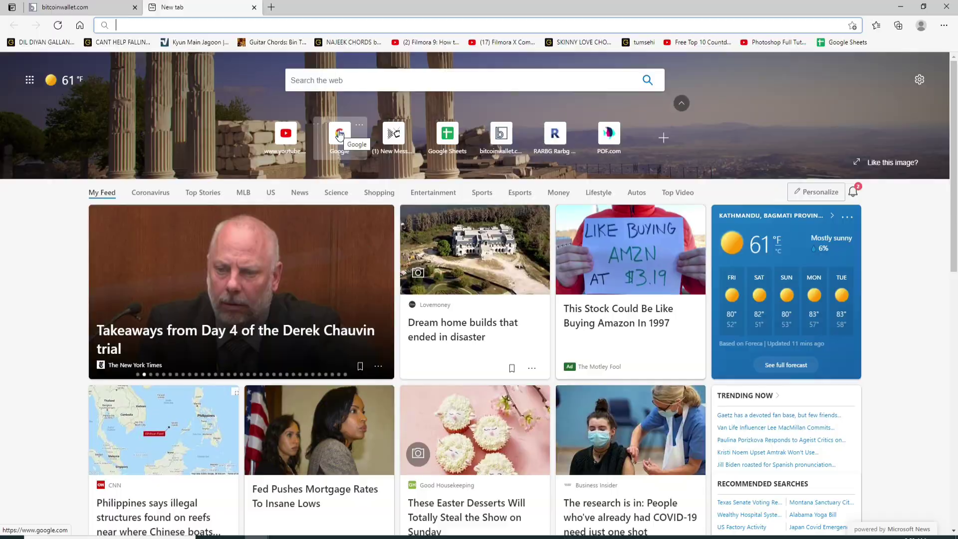
click(339, 134)
click(247, 134)
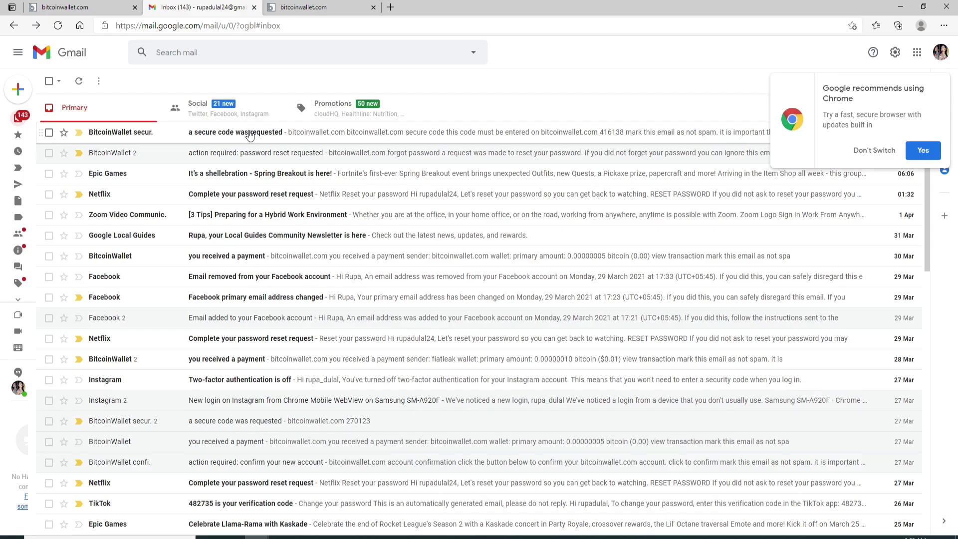
click(250, 135)
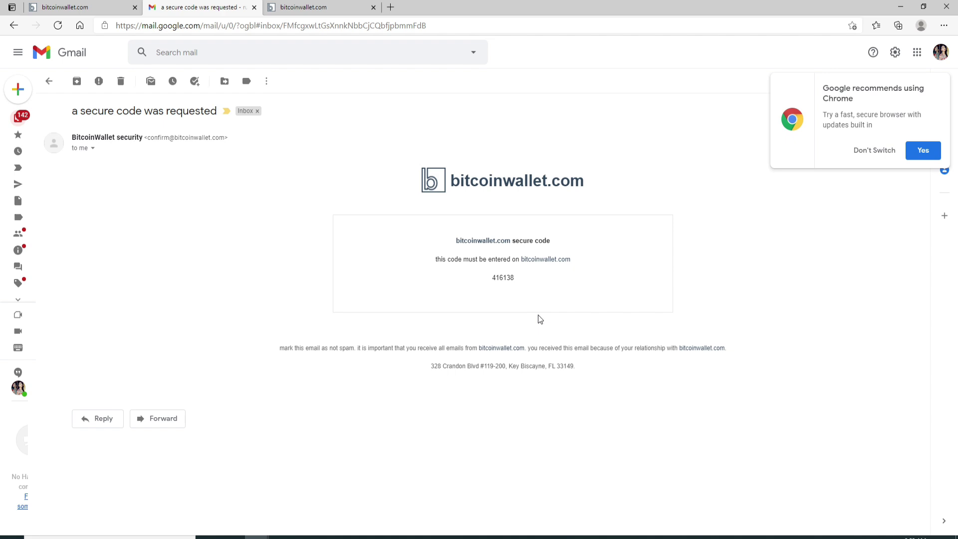
triple_click(514, 278)
click(523, 288)
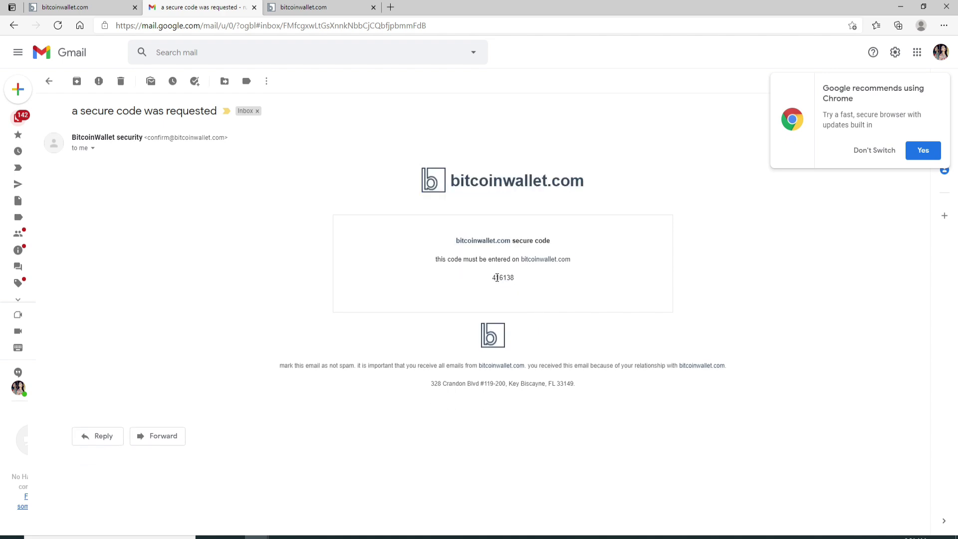
drag(492, 277, 512, 277)
key(ctrl+Tab)
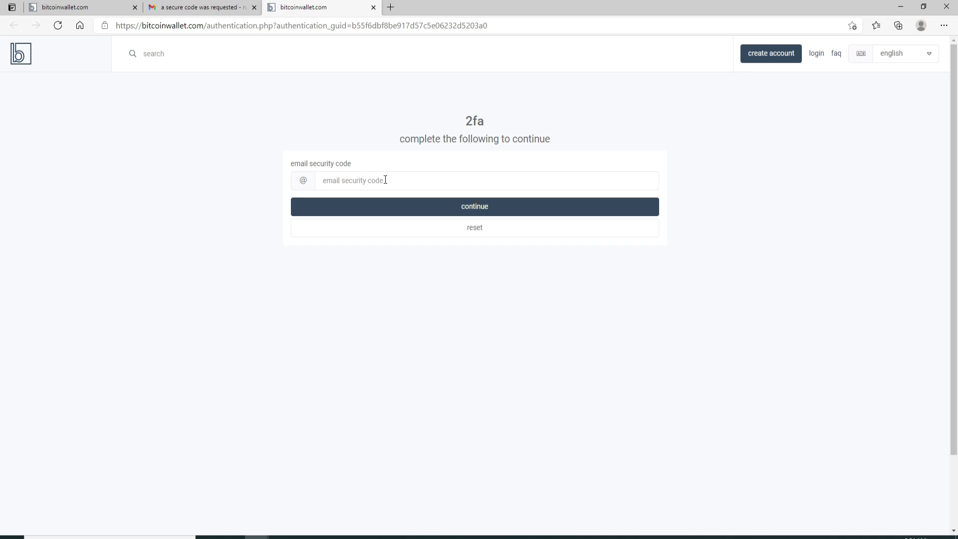
click(385, 180)
key(ctrl+v)
click(472, 209)
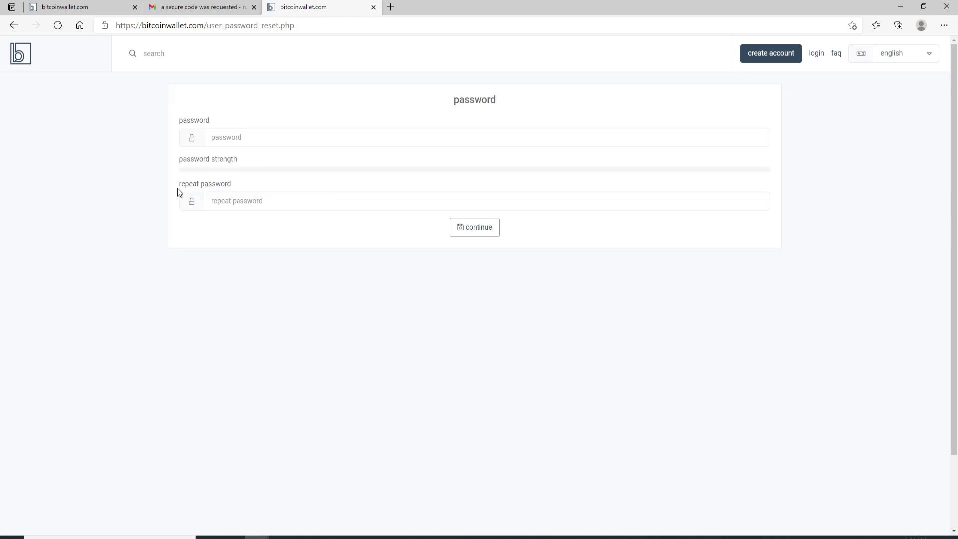
- Paste the new password, check it with the reveal icon, and confirm to log in
click(251, 133)
key(ctrl+v)
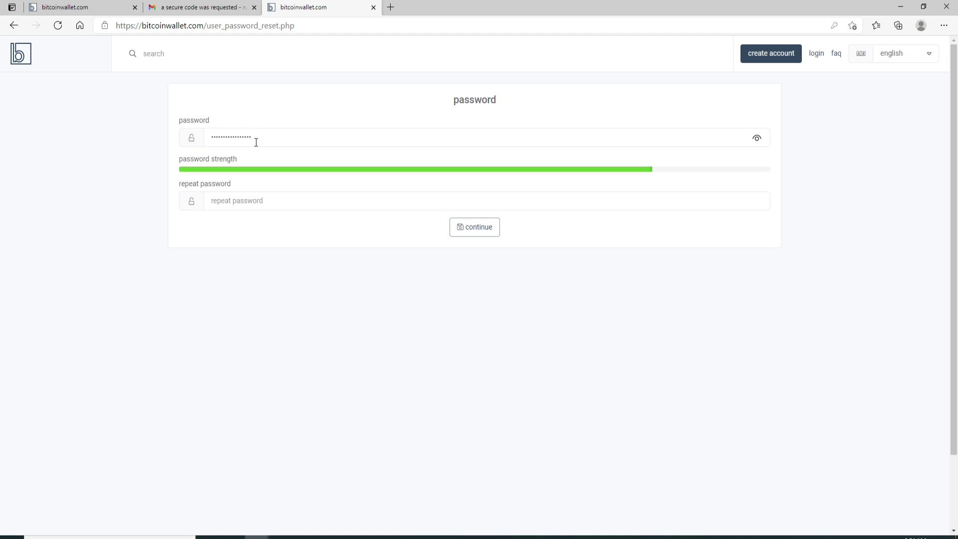
click(758, 141)
text(*)
text(****************)
click(472, 232)
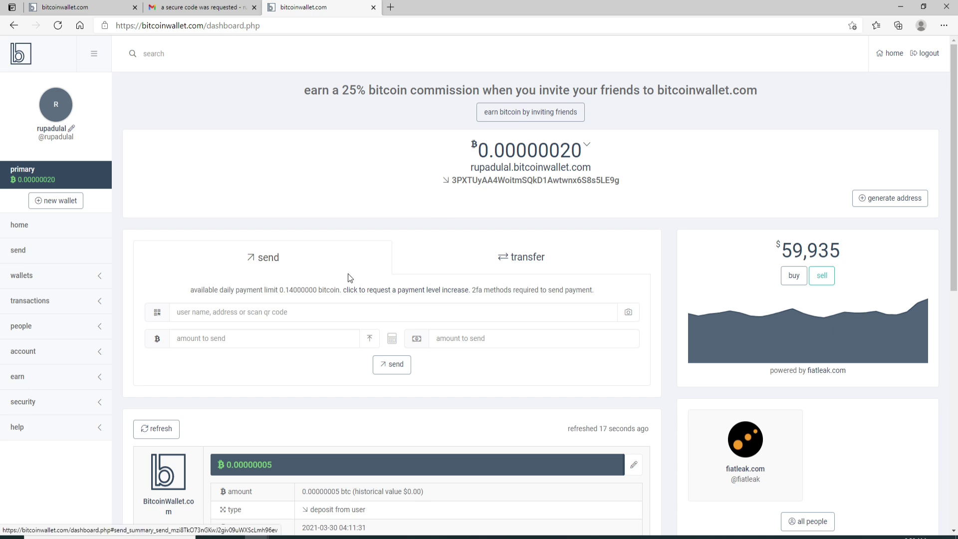
- Minimize the Edge window to show the Windows desktop
click(901, 7)
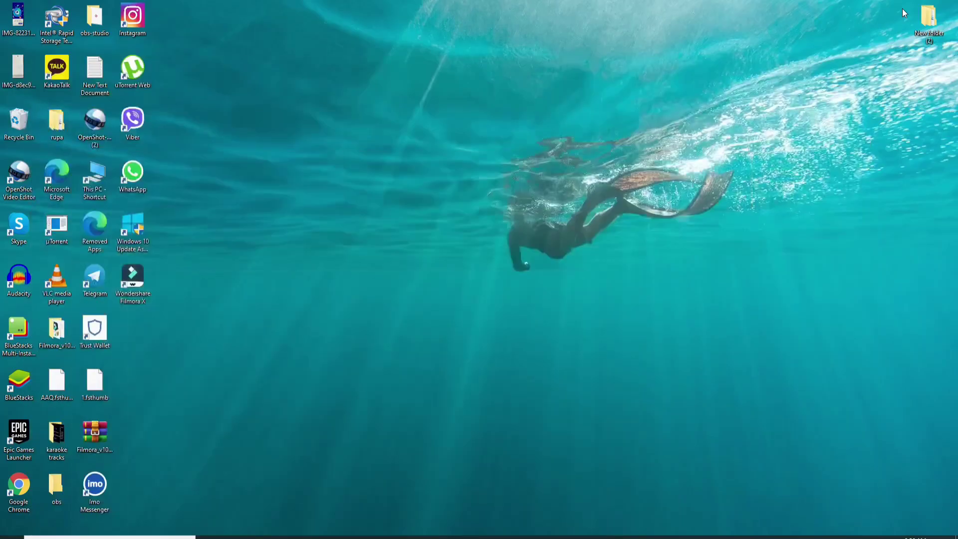